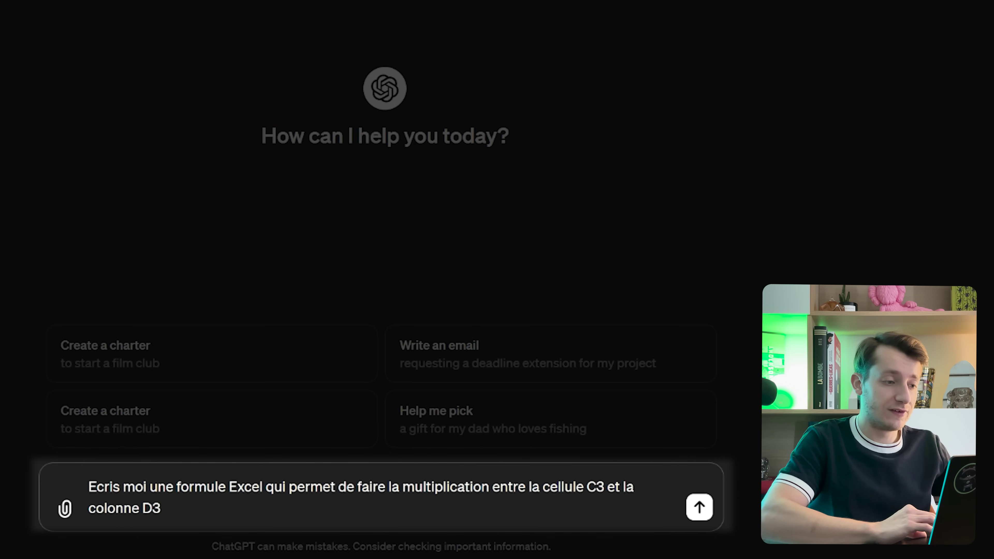
Send ChatGPT the request for a formula multiplying C3 by D3, and enter =C3*D3 in cell E3 in Excel
{"action": "key", "text": "Return"}
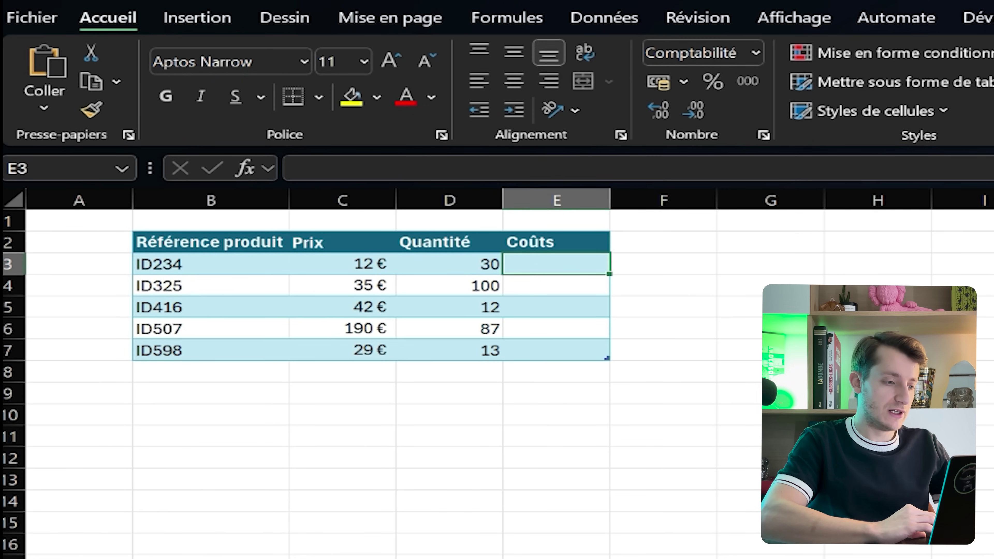
{"action": "type", "text": "=C3*D3"}
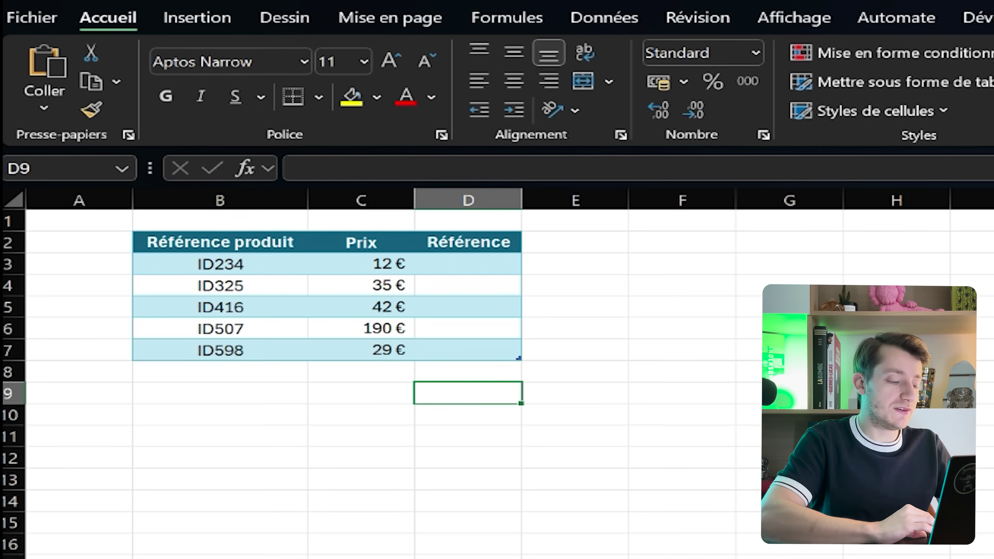
Copy the formula =DROITE(B3; NBCAR(B3)-2) from ChatGPT's answer into cell D3 of the Référence column in Excel
{"action": "left_click", "coordinate": [468, 264]}
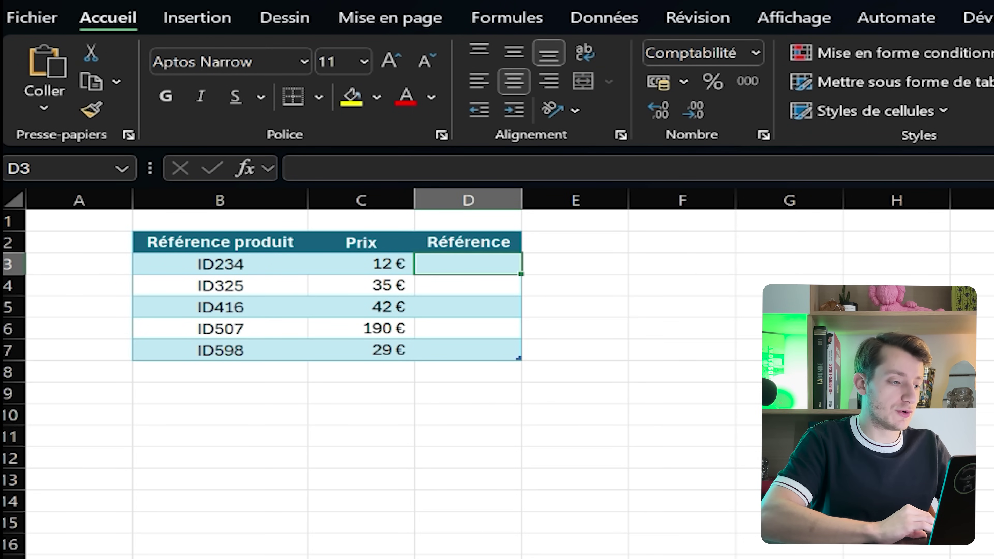
{"action": "left_click", "coordinate": [468, 286]}
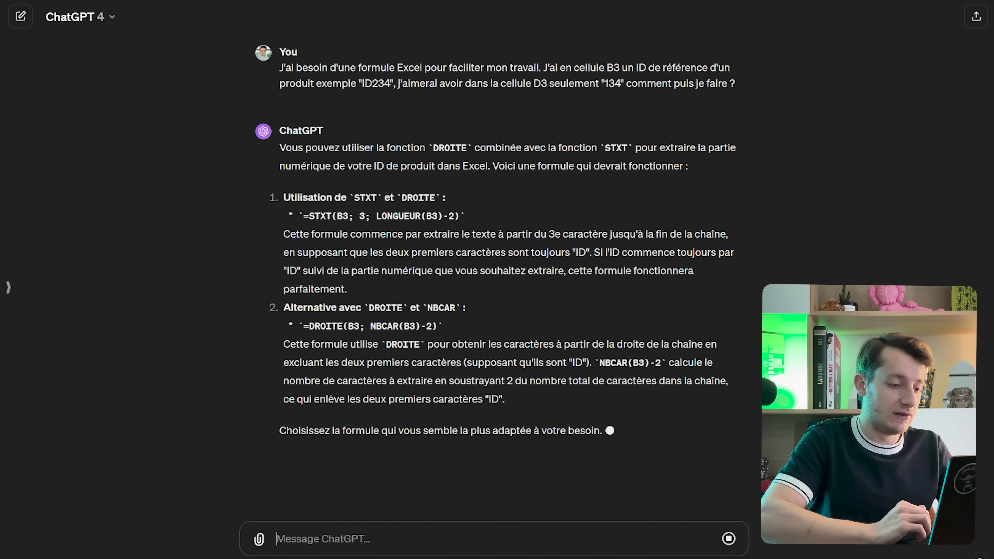
{"action": "left_click_drag", "start_coordinate": [437, 325], "coordinate": [305, 326]}
{"action": "key", "text": "ctrl+c"}
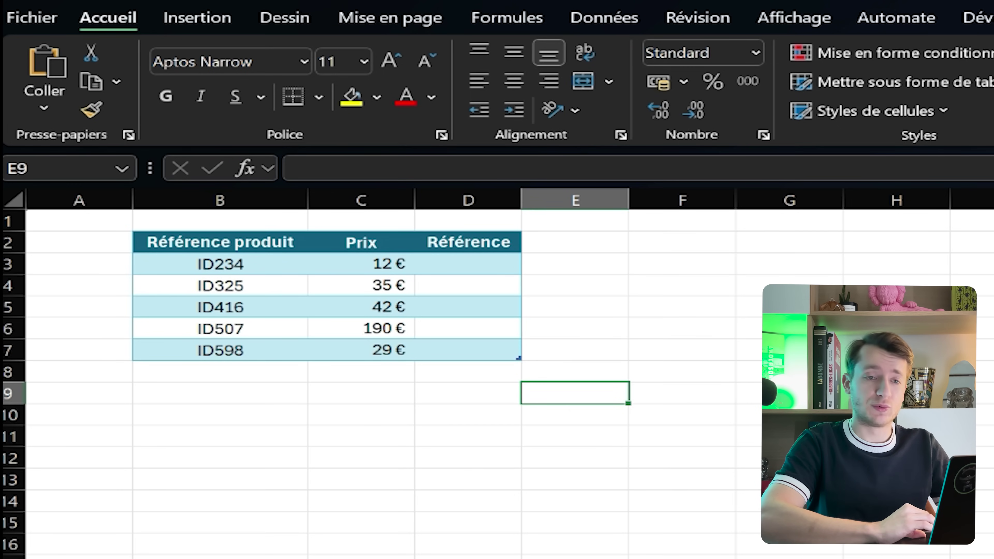
{"action": "left_click", "coordinate": [468, 264]}
{"action": "key", "text": "ctrl+v"}
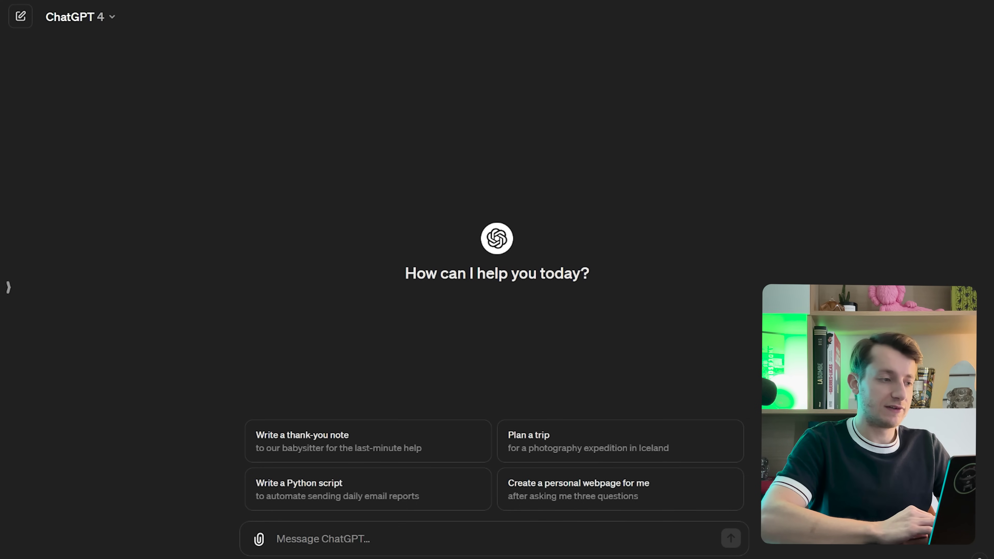
Paste the prepared prompt into a new ChatGPT chat and send it
{"action": "left_click", "coordinate": [277, 539]}
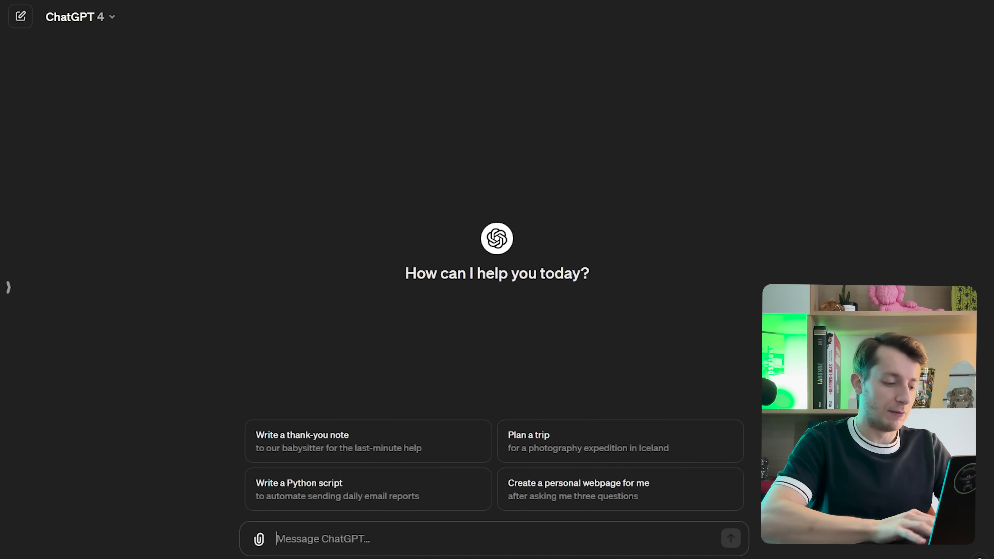
{"action": "key", "text": "ctrl+v"}
{"action": "key", "text": "Return"}
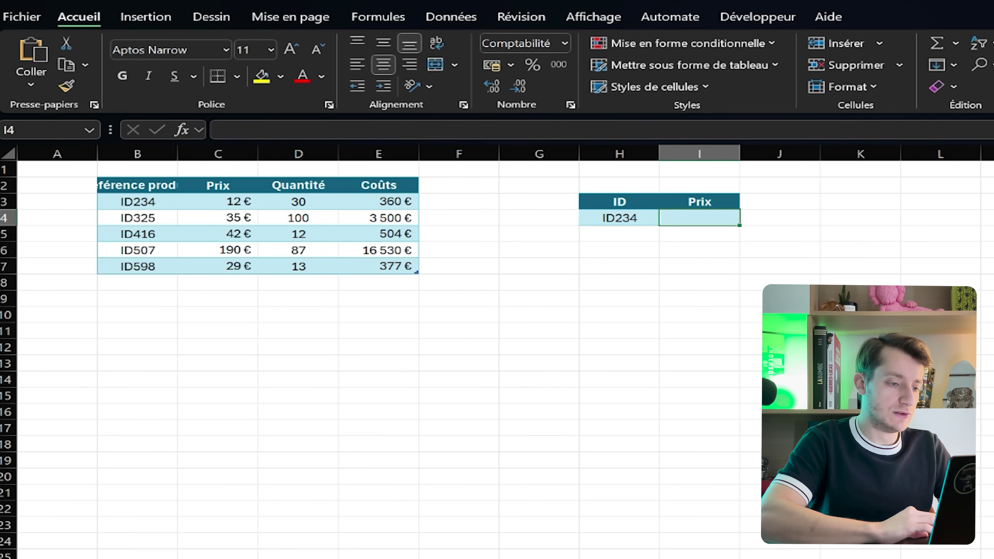
Examine the ID and Prix lookup table in H3:I4 and the product table in B2:E7 in Excel
{"action": "left_click", "coordinate": [619, 202]}
{"action": "left_click_drag", "start_coordinate": [619, 201], "coordinate": [700, 217]}
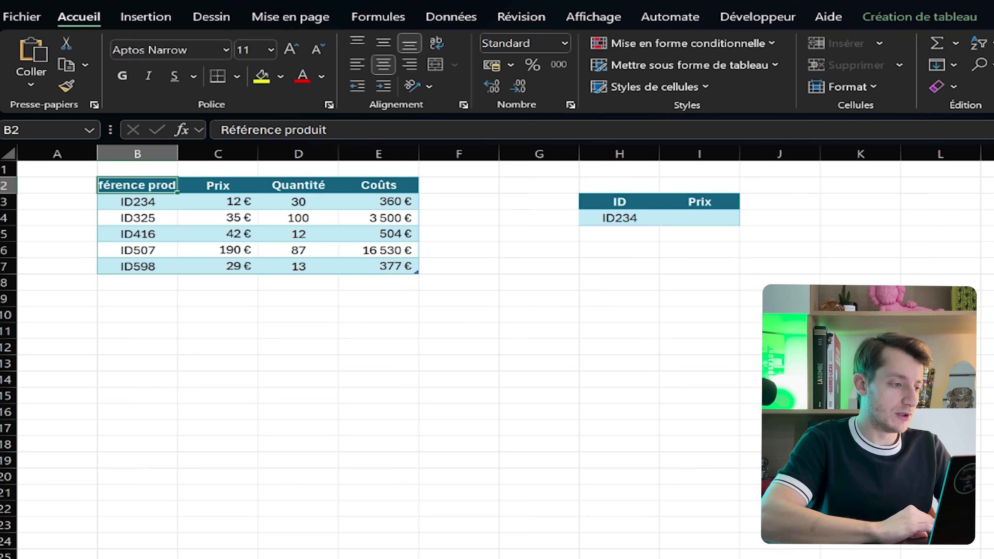
{"action": "left_click_drag", "start_coordinate": [136, 185], "coordinate": [395, 266]}
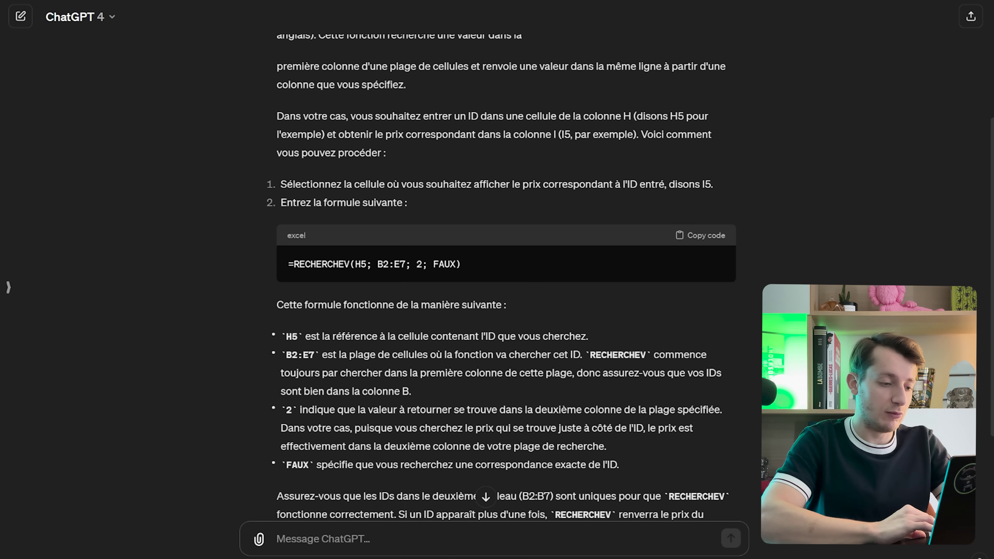
Enter ChatGPT's lookup formula in cell I4 in Excel with H4 as the lookup cell: =RECHERCHEV(H4; B2:E7; 2; FAUX)
{"action": "scroll", "coordinate": [502, 277], "scroll_direction": "down", "scroll_amount": 1}
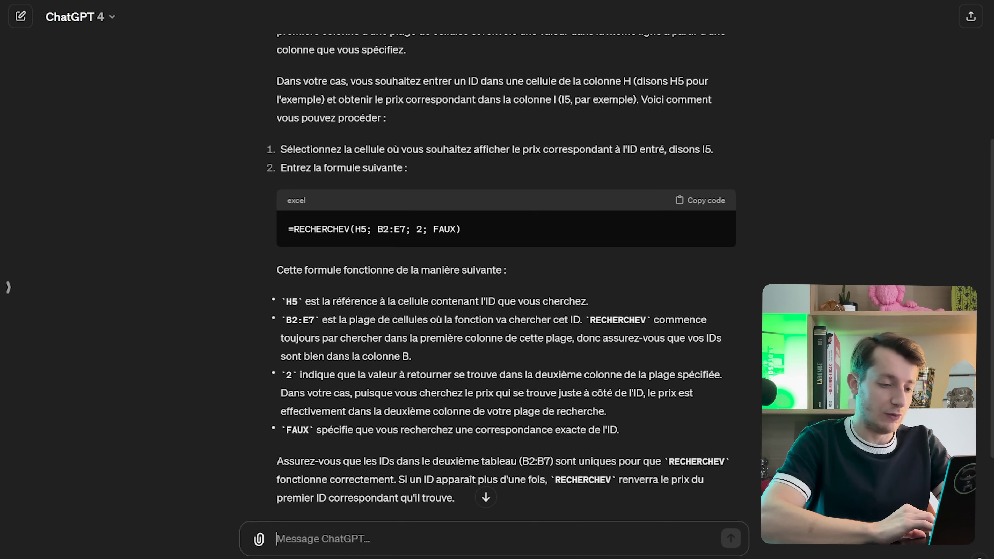
{"action": "scroll", "coordinate": [502, 276], "scroll_direction": "down", "scroll_amount": 1}
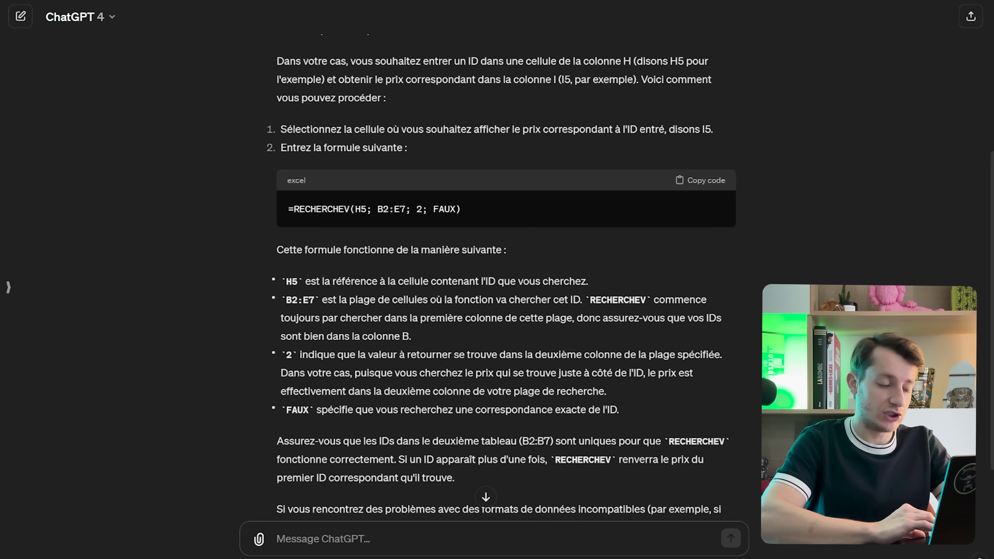
{"action": "scroll", "coordinate": [501, 276], "scroll_direction": "down", "scroll_amount": 1}
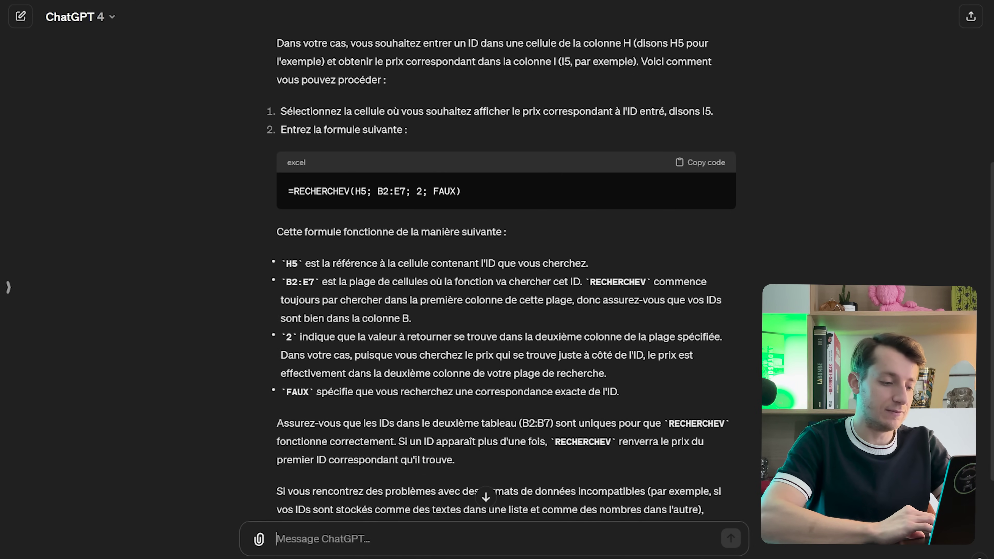
{"action": "scroll", "coordinate": [501, 281], "scroll_direction": "down", "scroll_amount": 2}
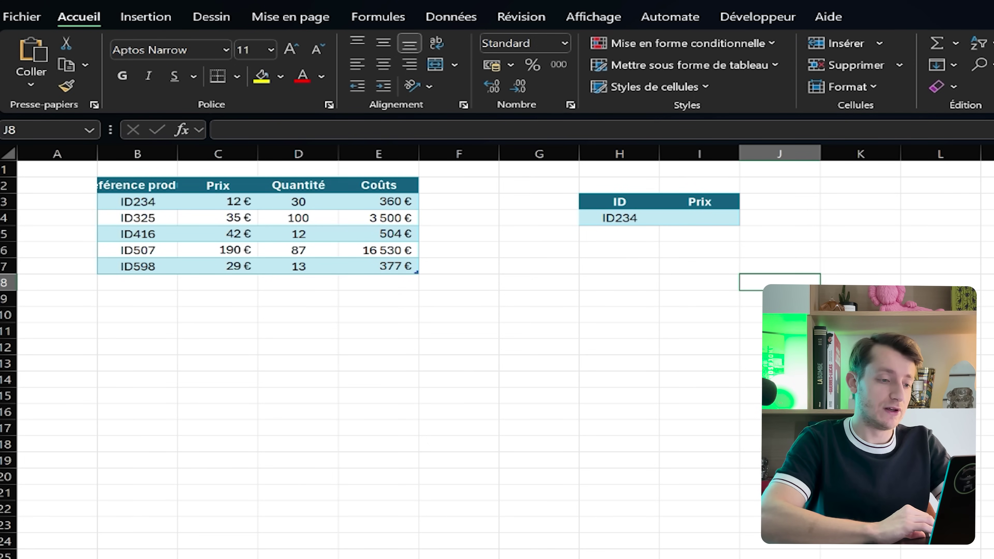
{"action": "left_click", "coordinate": [699, 218]}
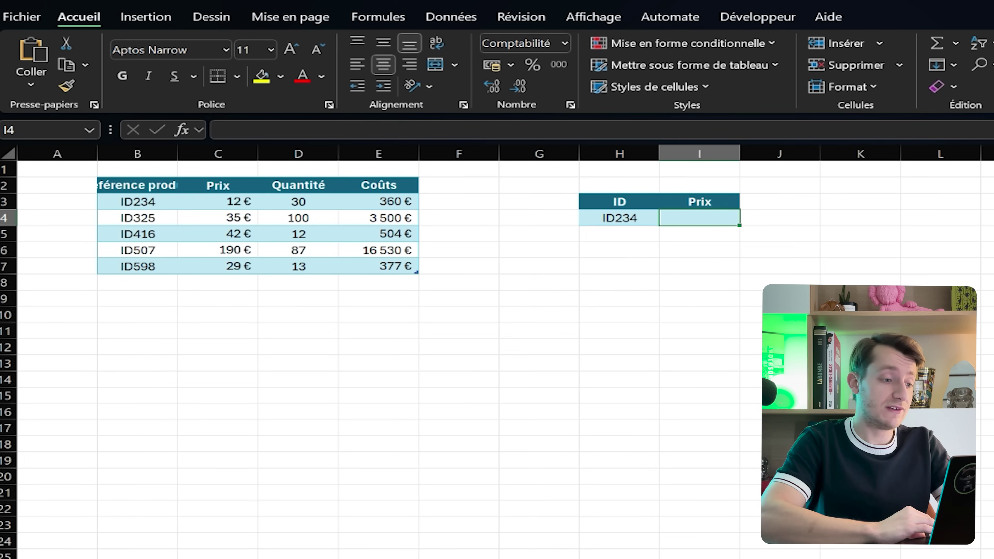
{"action": "type", "text": "=RECHERCHEV(H5; B2:E7; 2; FAUX)"}
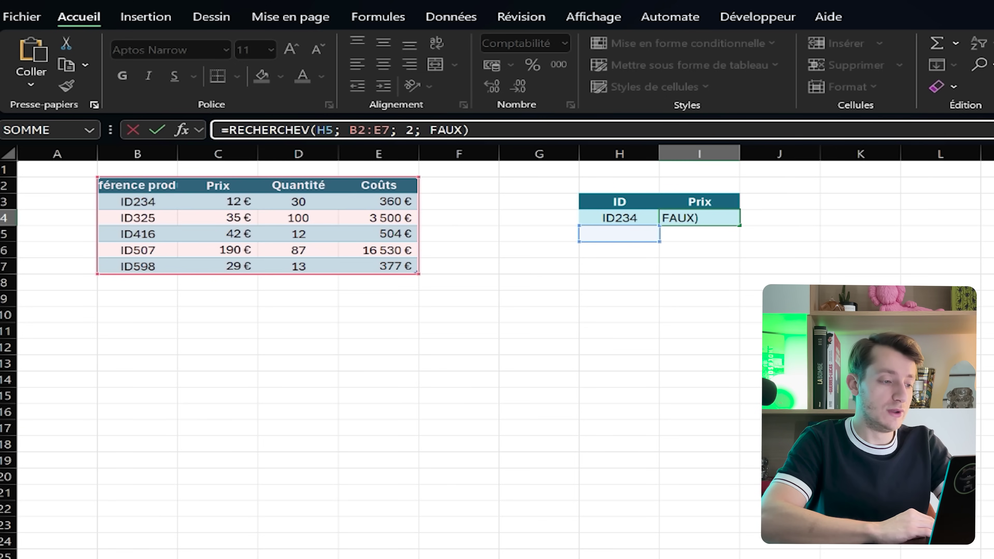
{"action": "left_click_drag", "start_coordinate": [619, 226], "coordinate": [619, 210]}
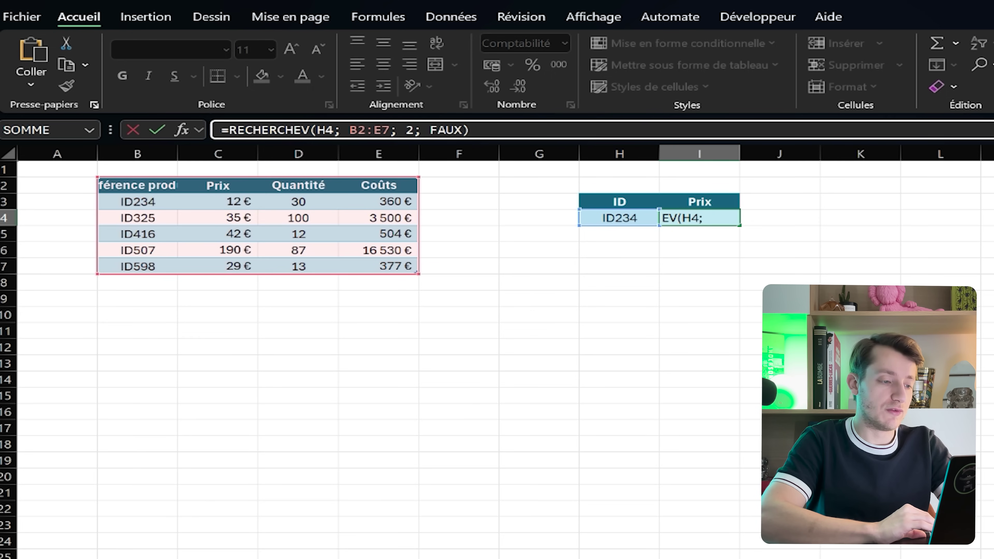
{"action": "key", "text": "Return"}
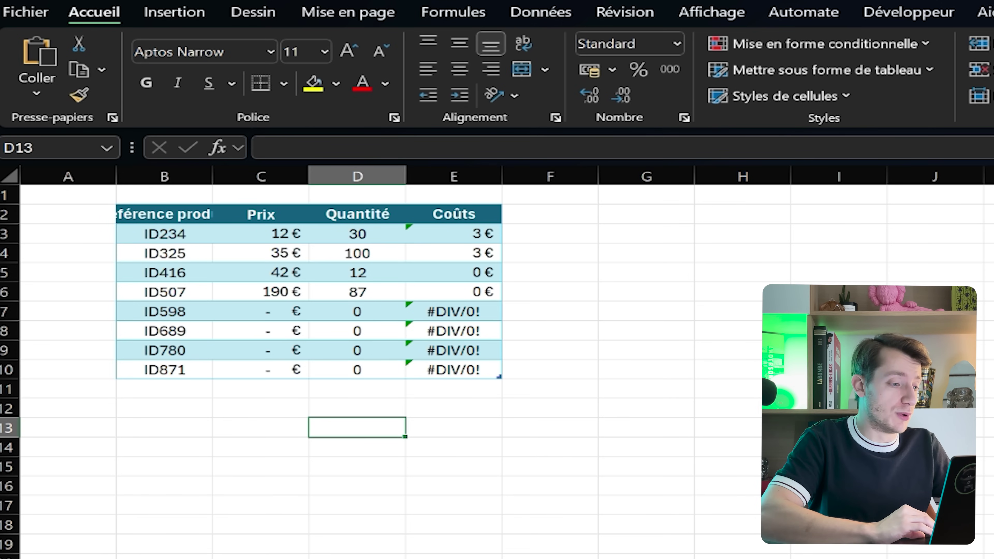
Examine the product table and the formulas in the Coûts column, from cell E3 down to E10
{"action": "left_click", "coordinate": [164, 214]}
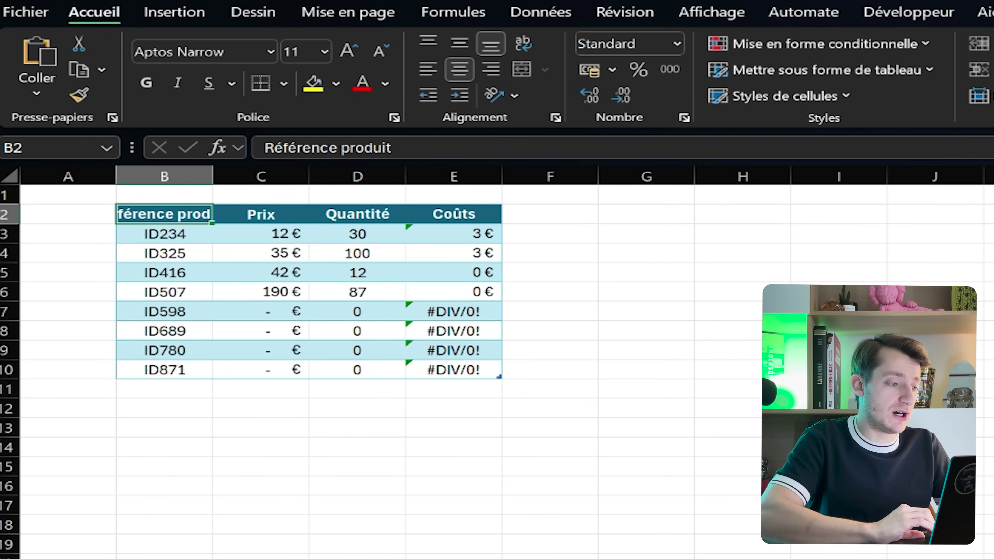
{"action": "left_click", "coordinate": [993, 12]}
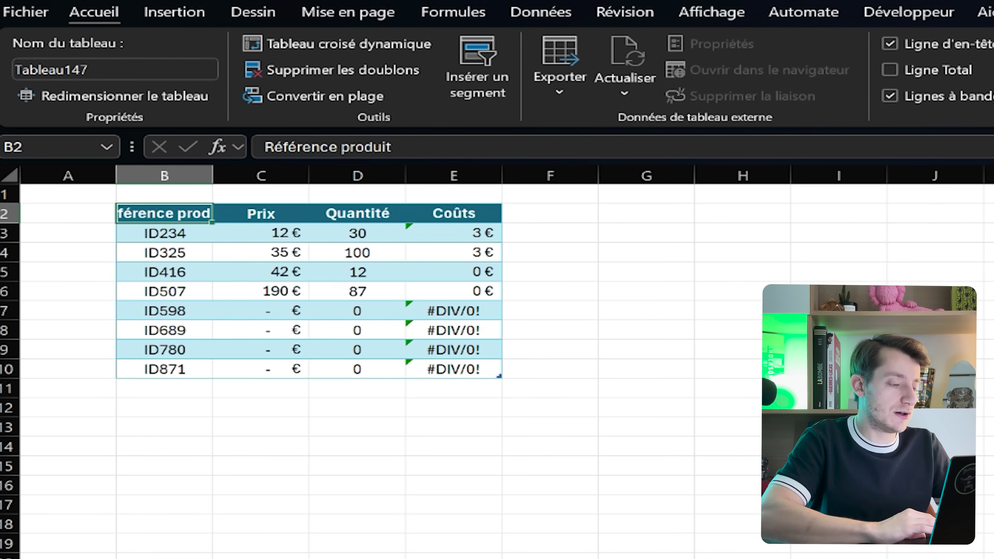
{"action": "left_click", "coordinate": [94, 12]}
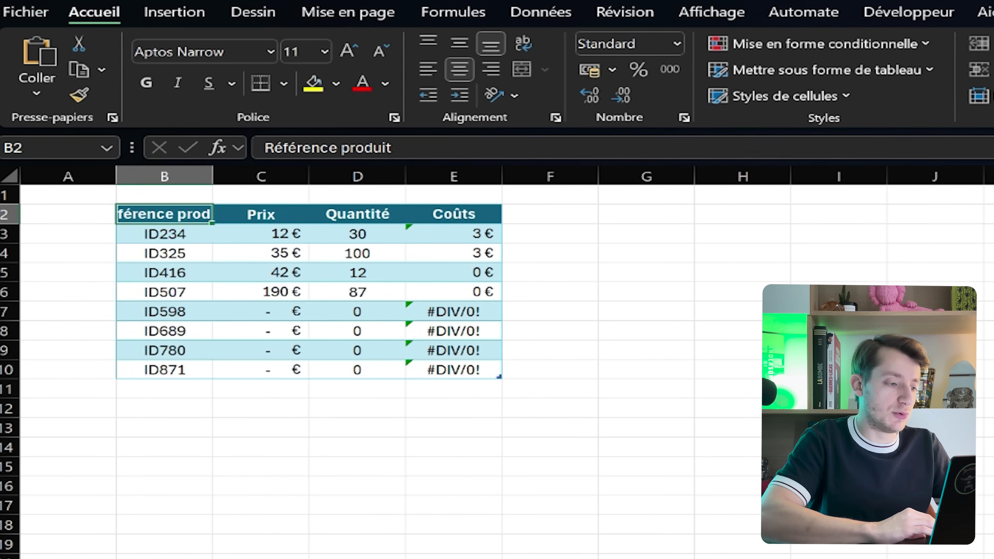
{"action": "key", "text": "ctrl+Right"}
{"action": "key", "text": "Down"}
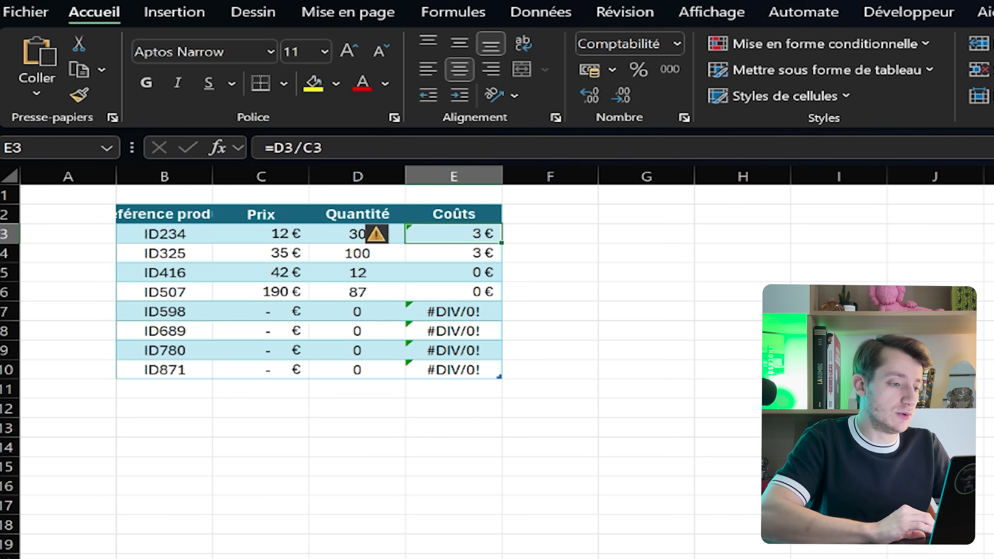
{"action": "key", "text": "F2"}
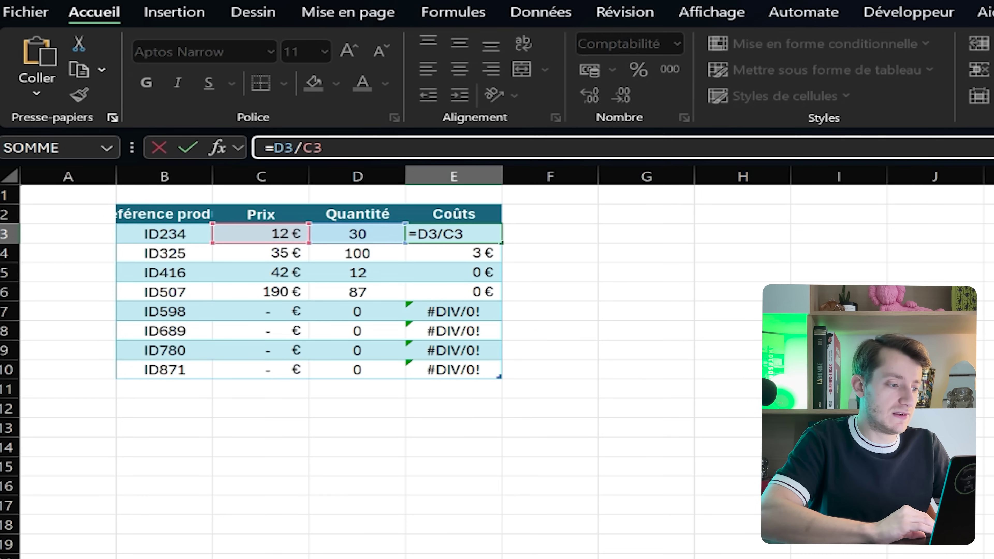
{"action": "left_click", "coordinate": [550, 272]}
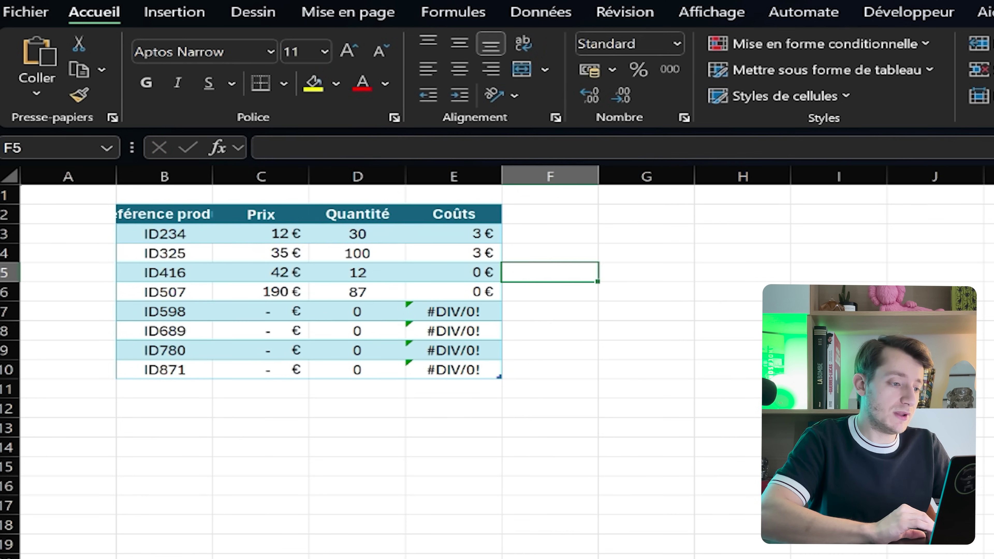
{"action": "left_click", "coordinate": [453, 312]}
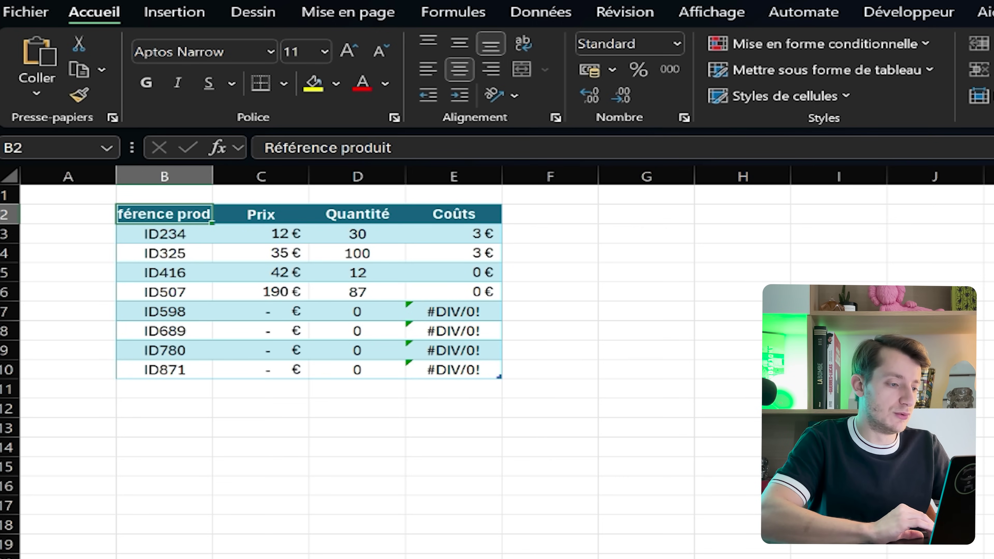
{"action": "left_click", "coordinate": [454, 369]}
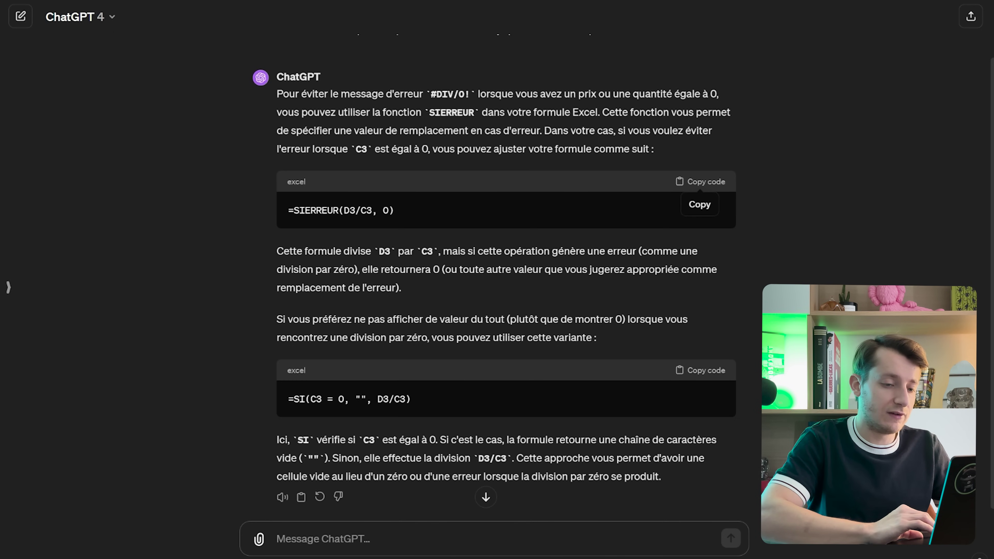
Replace the formula in cell E3 with =SIERREUR(D3/C3, 0) copied from ChatGPT's answer and try to confirm it
{"action": "scroll", "coordinate": [506, 290], "scroll_direction": "down", "scroll_amount": 1}
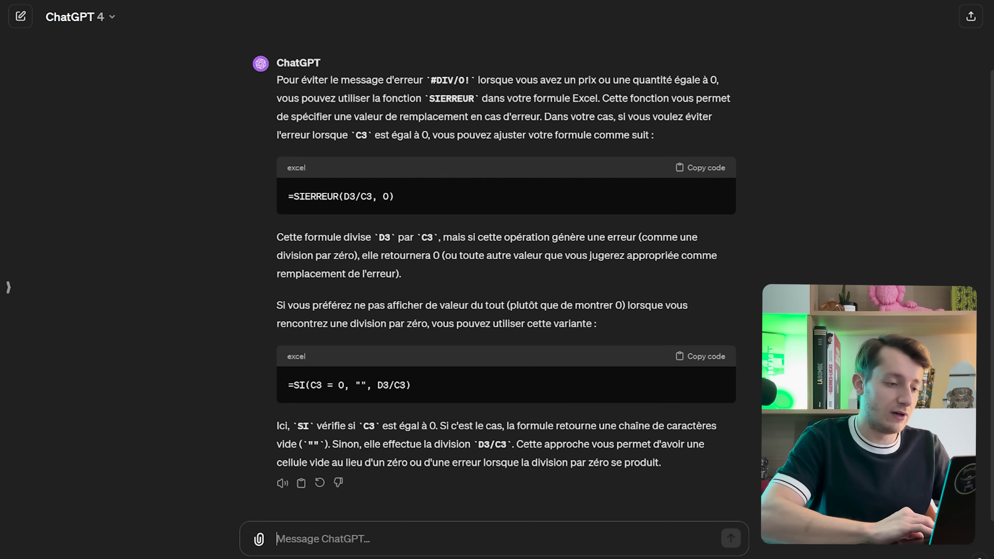
{"action": "left_click", "coordinate": [700, 167]}
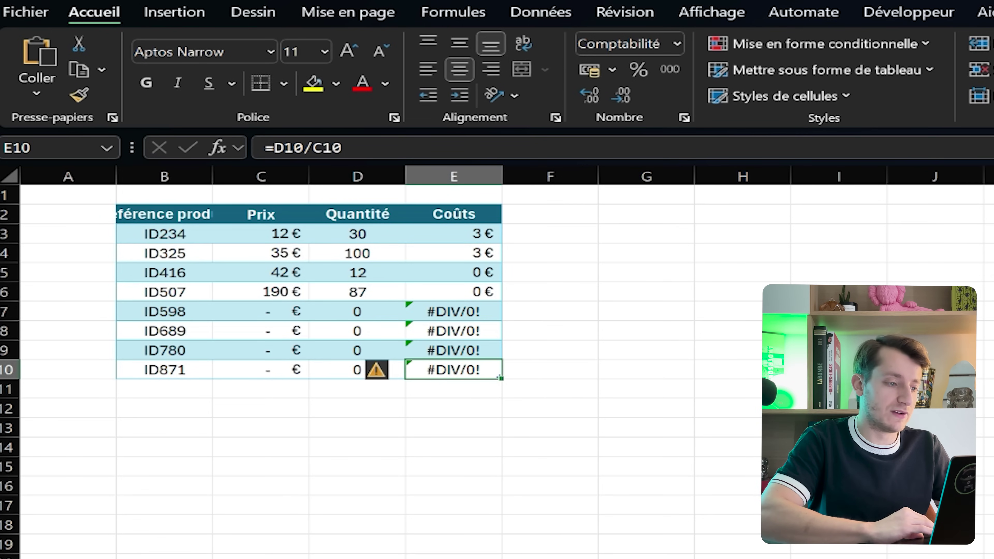
{"action": "left_click", "coordinate": [453, 234]}
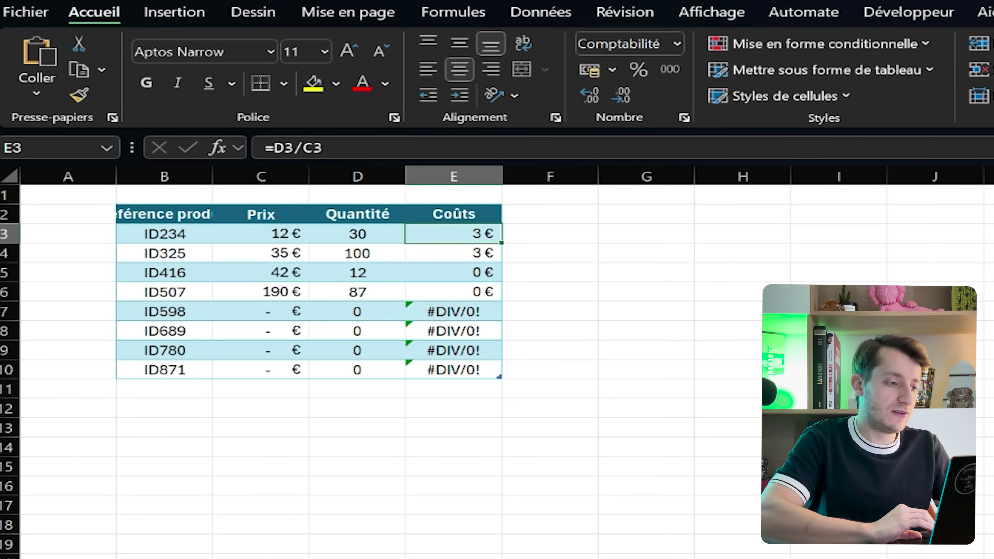
{"action": "left_click_drag", "start_coordinate": [334, 148], "coordinate": [260, 147]}
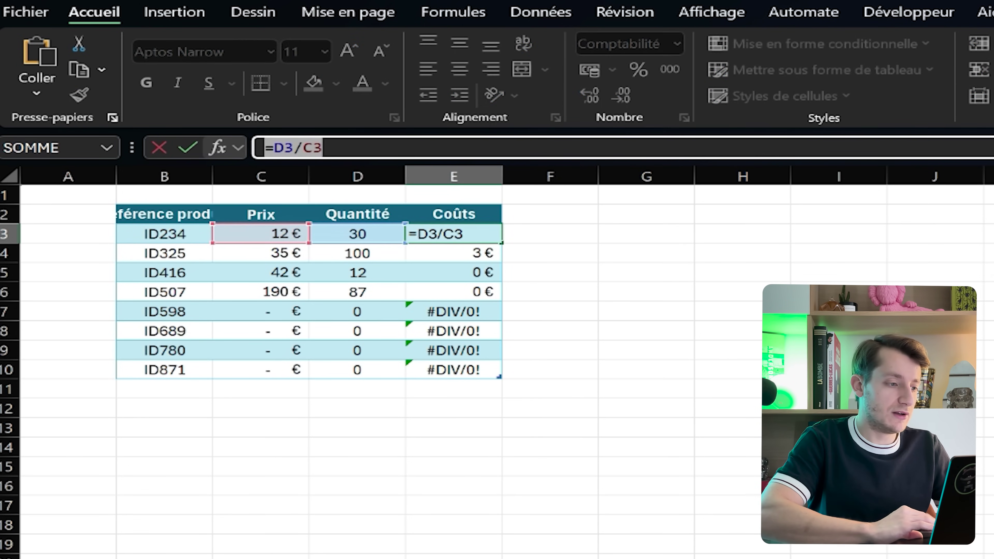
{"action": "key", "text": "ctrl+v"}
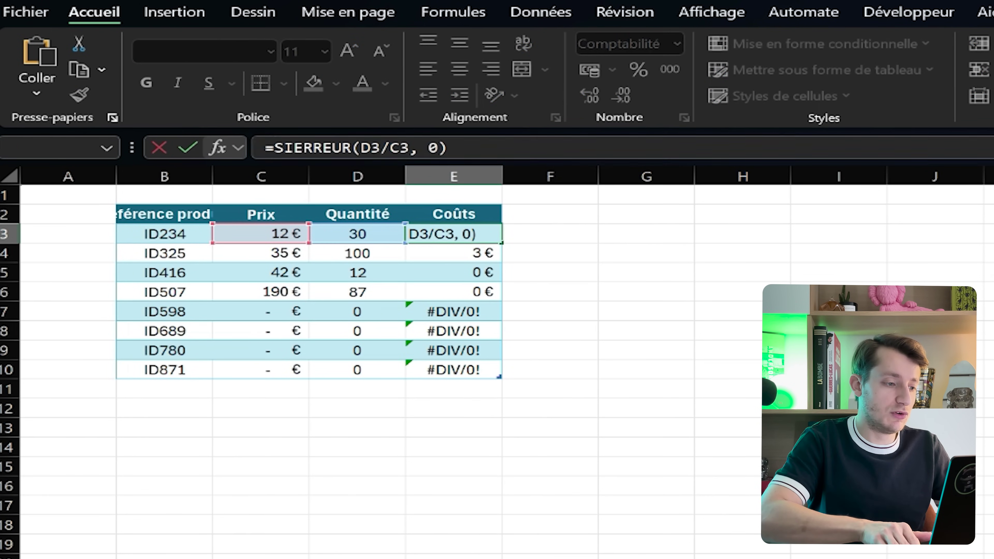
{"action": "key", "text": "Return"}
{"action": "key", "text": "Return"}
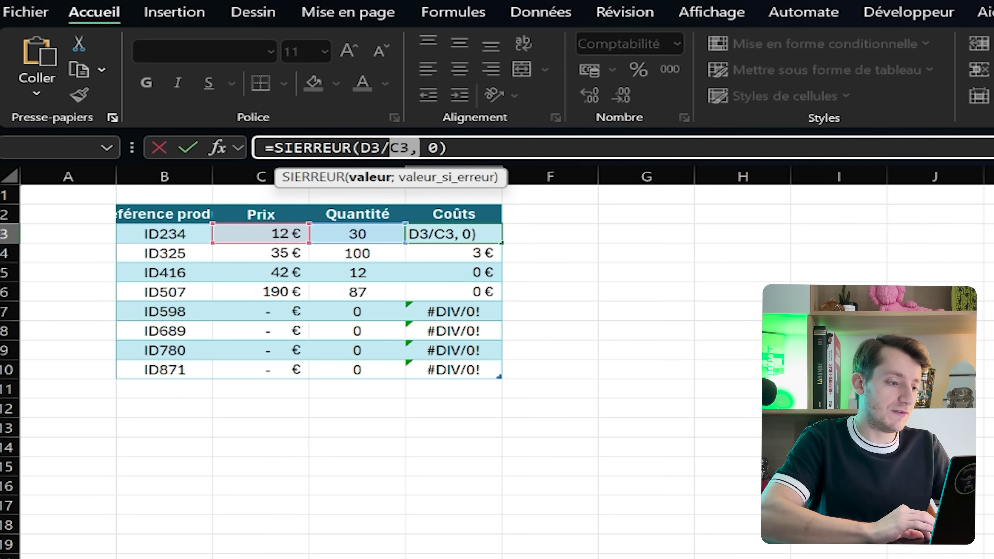
Change the comma in E3's formula to a semicolon and enter =SIERREUR(D3/C3; 0) for the Coûts column
{"action": "key", "text": "BackSpace"}
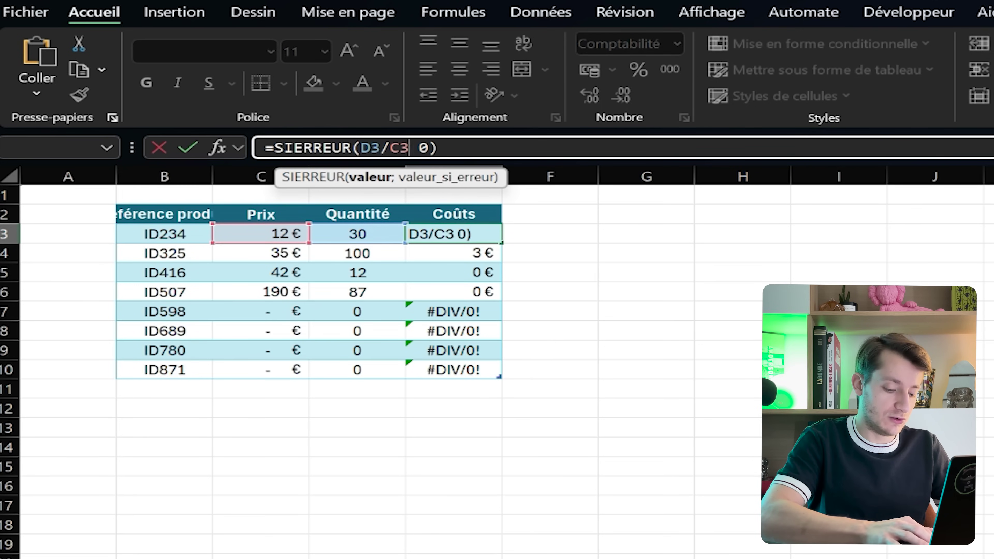
{"action": "type", "text": ";"}
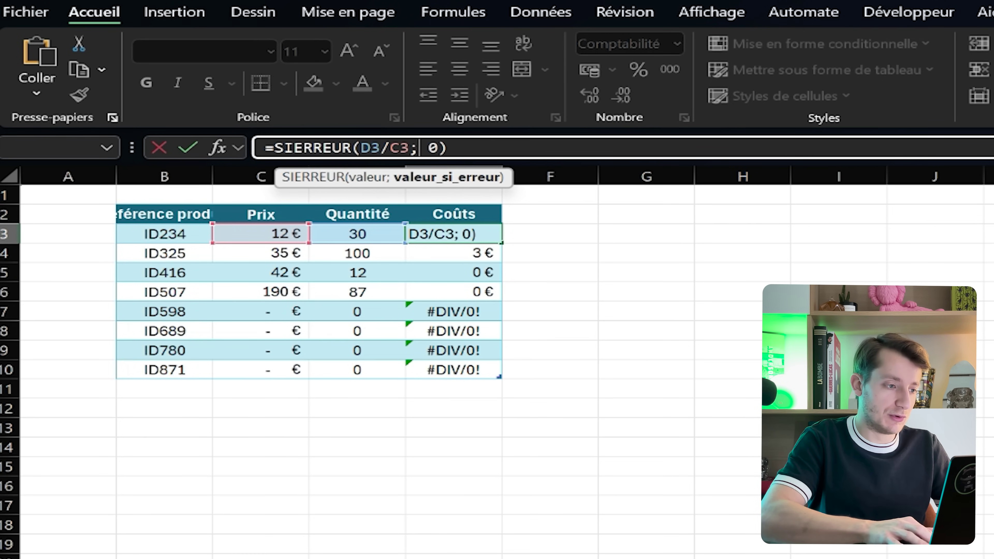
{"action": "key", "text": "Return"}
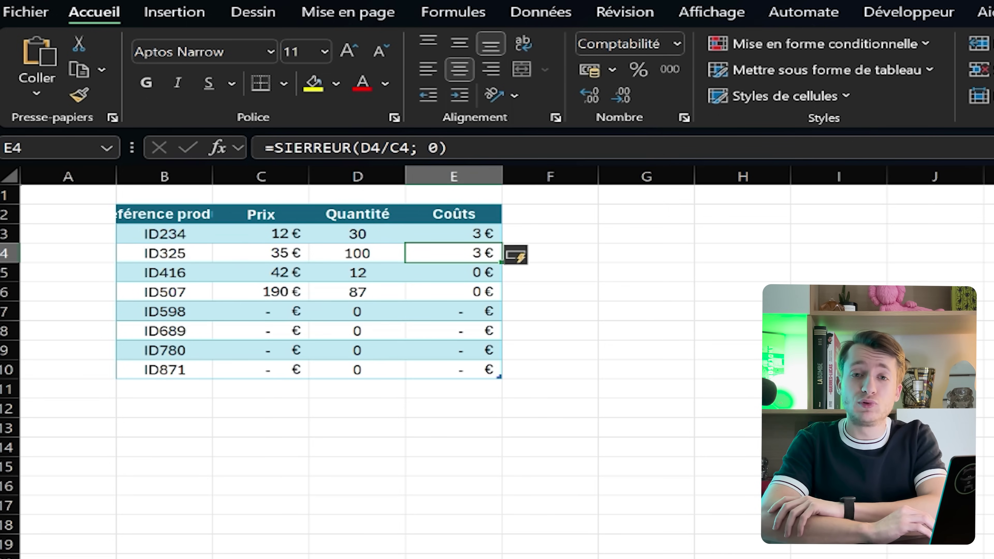
{"action": "left_click", "coordinate": [453, 311]}
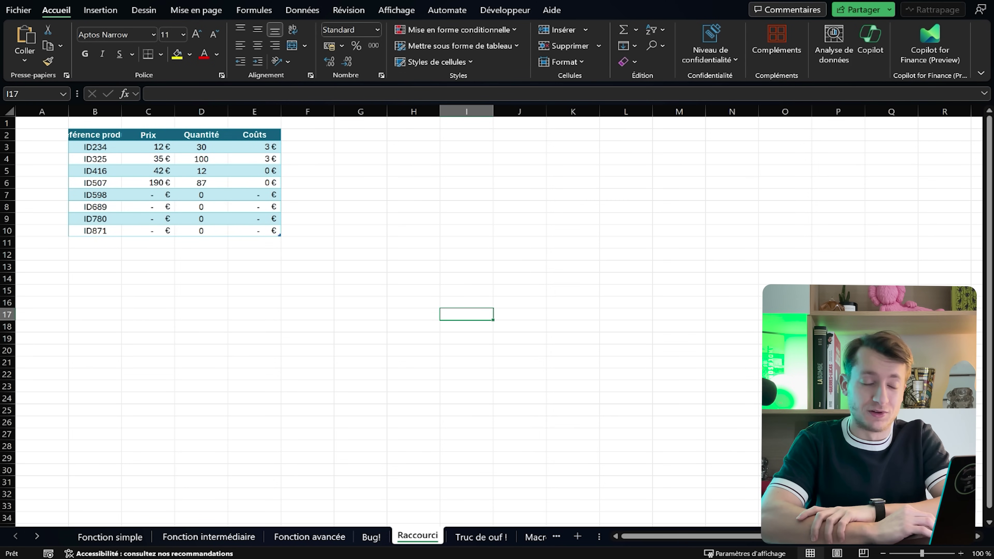
{"action": "left_click", "coordinate": [201, 171]}
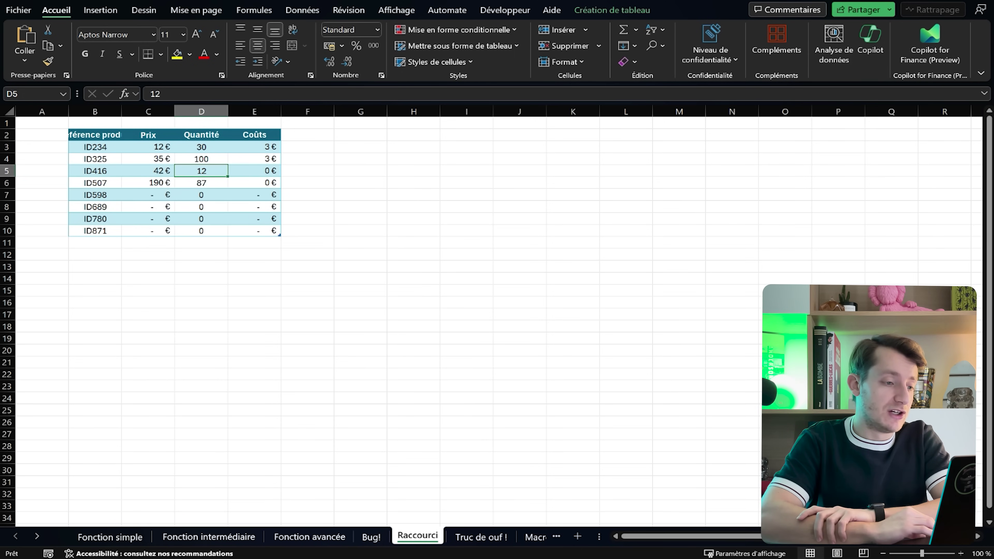
Insert a blank worksheet column at column F, directly after the product table's Coûts column
{"action": "left_click", "coordinate": [307, 111]}
{"action": "right_click", "coordinate": [307, 113]}
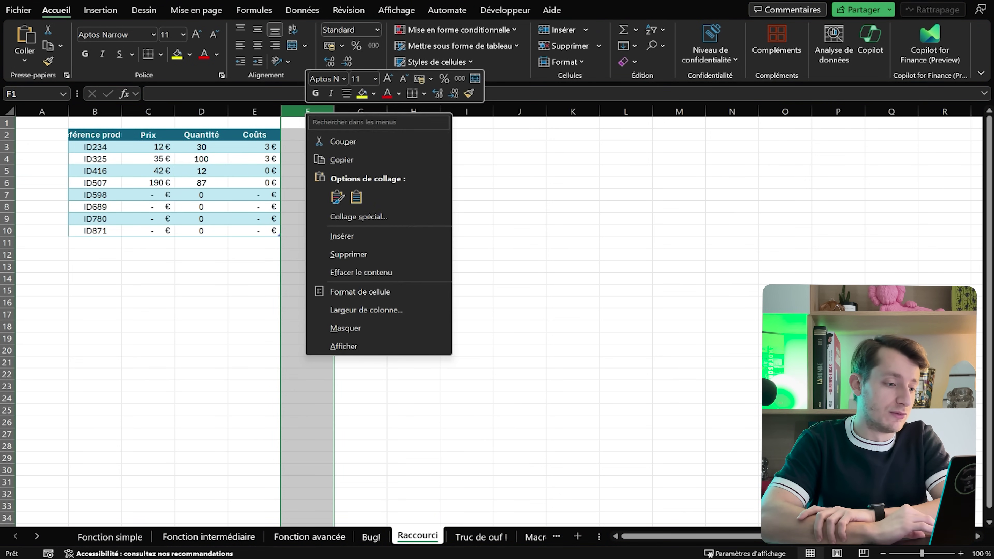
{"action": "left_click", "coordinate": [342, 236]}
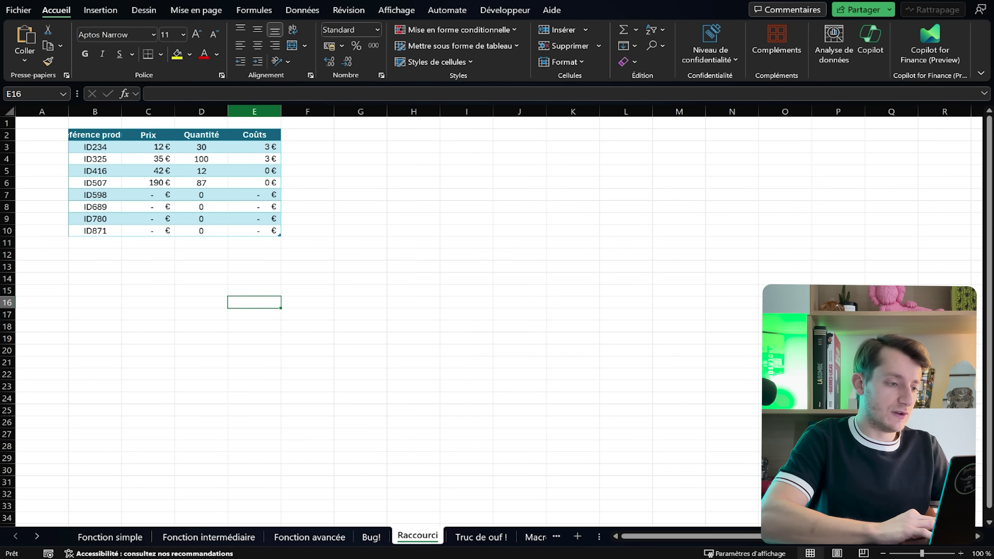
Insert a new column before the Coûts column in the product table and select the whole of column G
{"action": "left_click", "coordinate": [254, 111]}
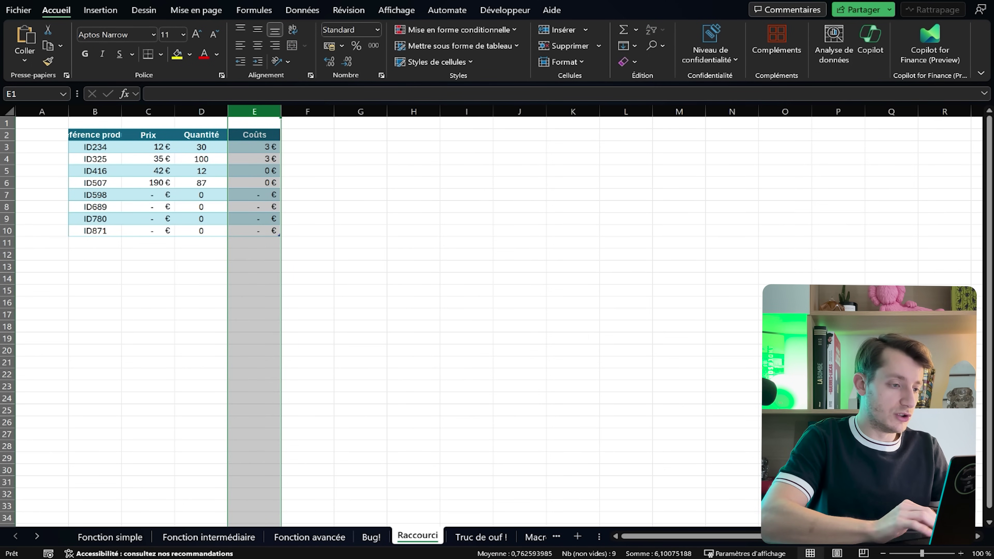
{"action": "key", "text": "ctrl+plus"}
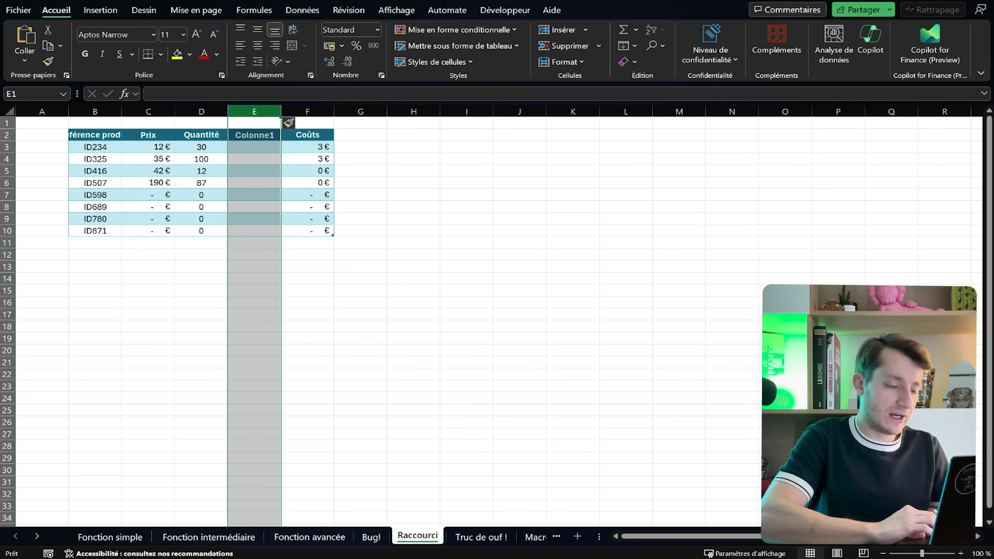
{"action": "left_click", "coordinate": [360, 111]}
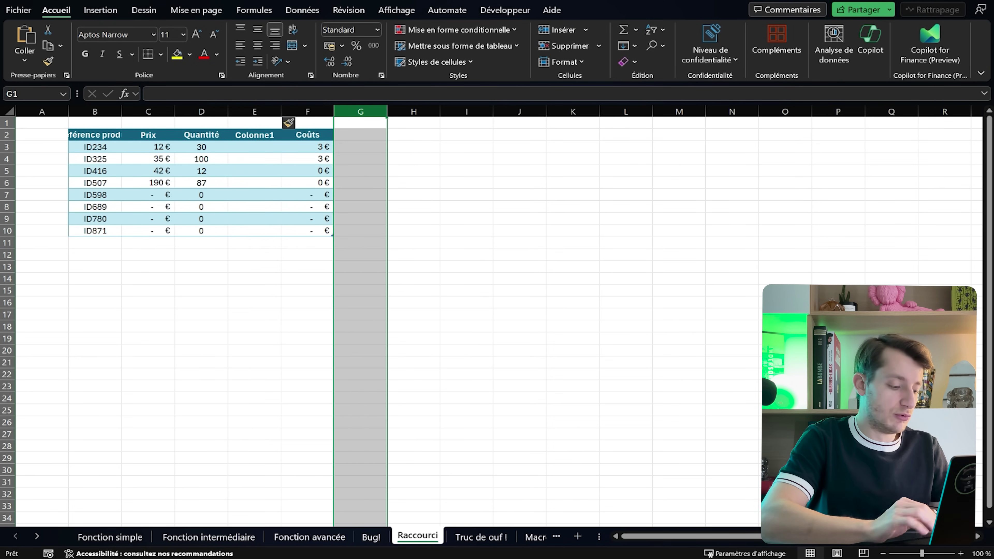